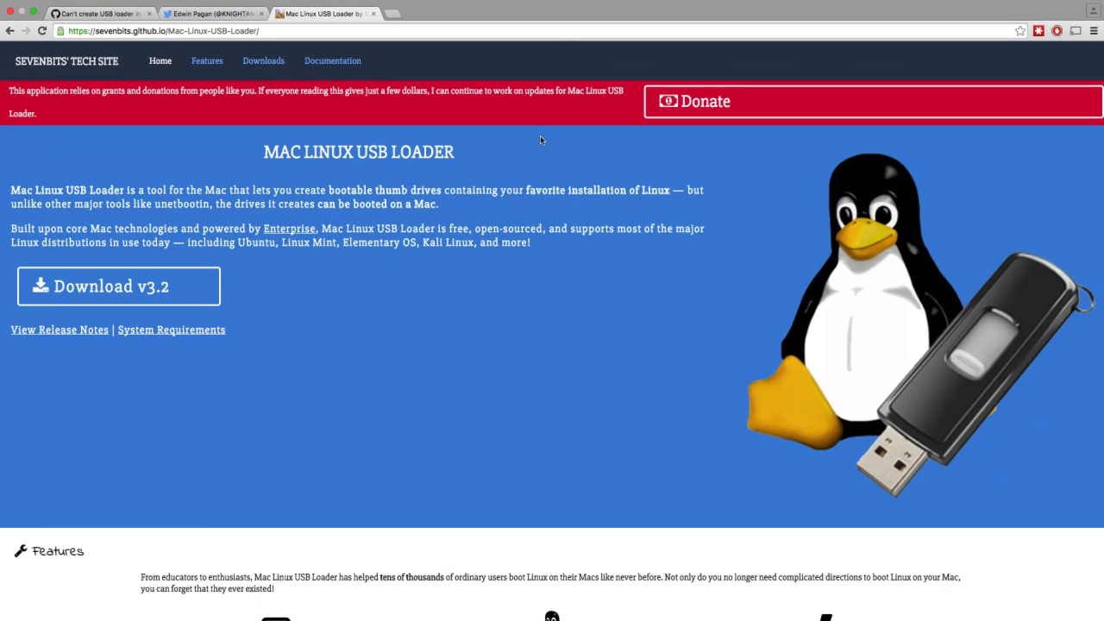
Switch from full-screen Chrome to the desktop space holding Disk Utility and Mac Linux USB Loader.
key("ctrl+Right")
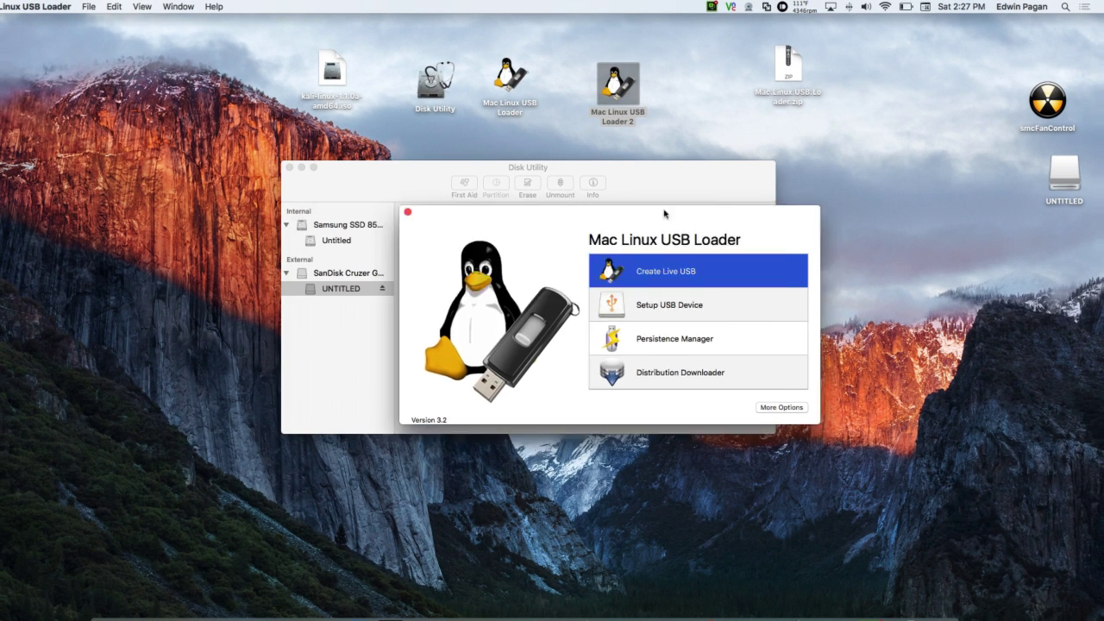
Rearrange the Mac Linux USB Loader and Disk Utility windows so both are visible.
left_click_drag(472, 223, 872, 145)
left_click(440, 177)
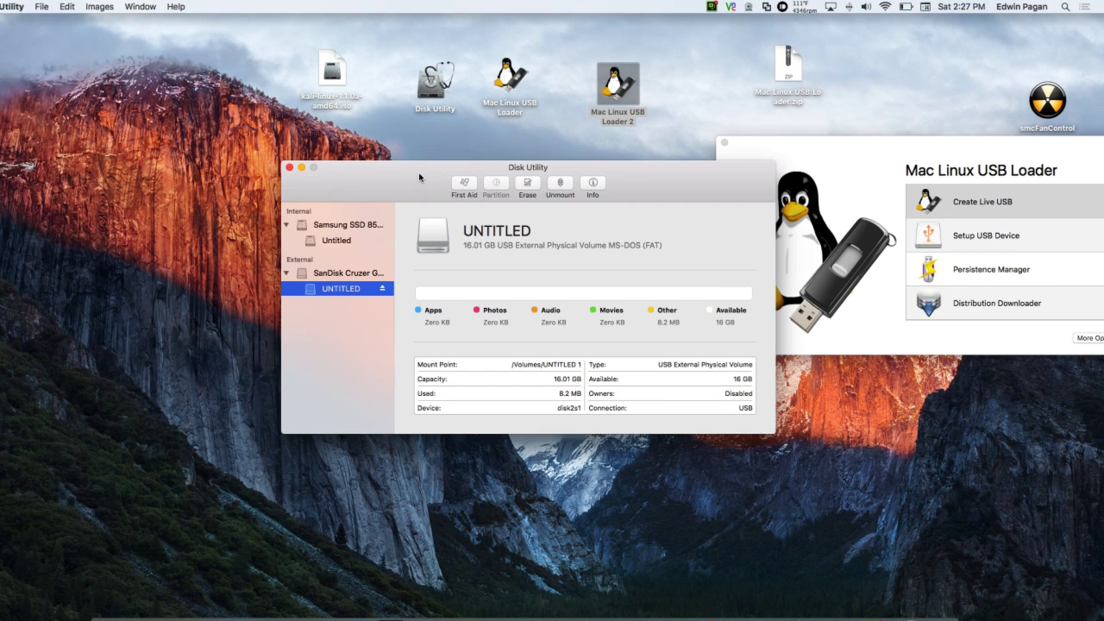
left_click_drag(420, 178, 246, 173)
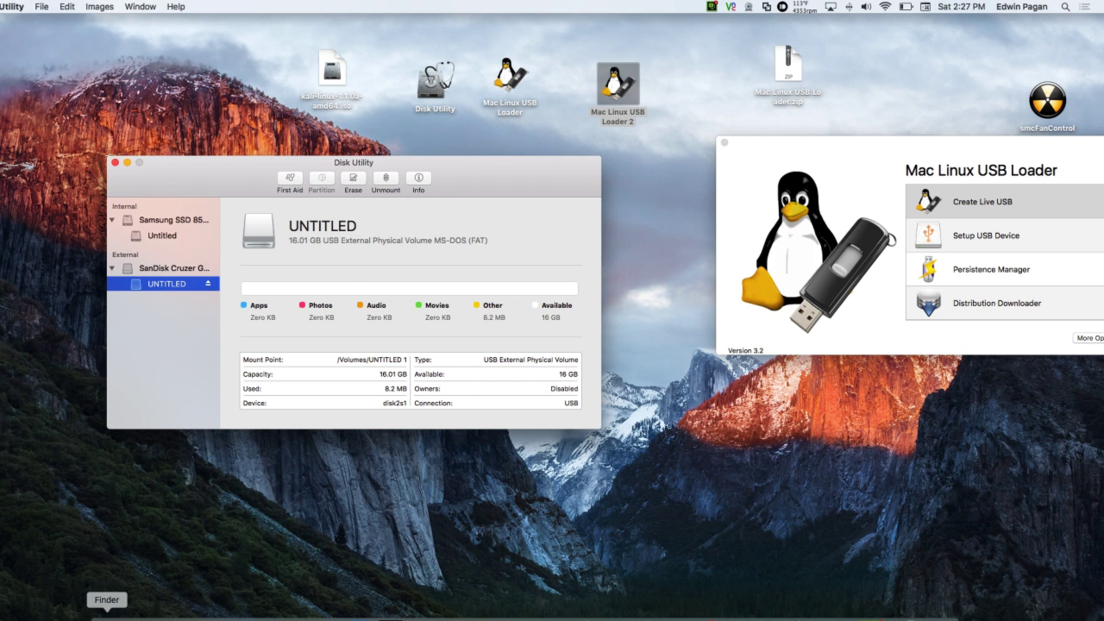
left_click(618, 86)
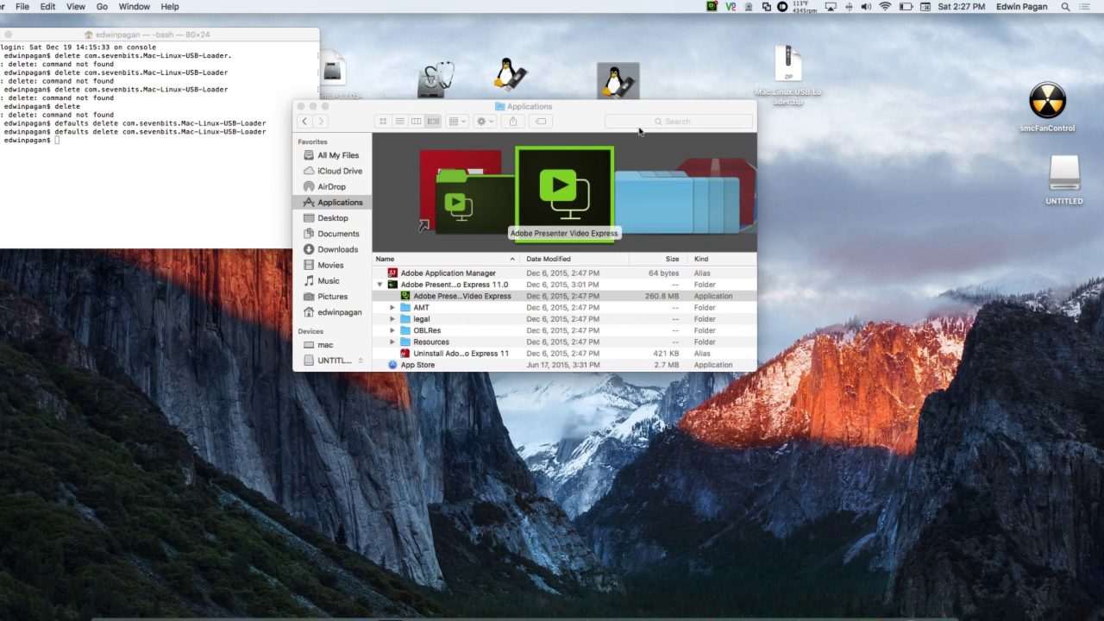
Search Finder for 'disk u', then close the search window.
left_click(639, 121)
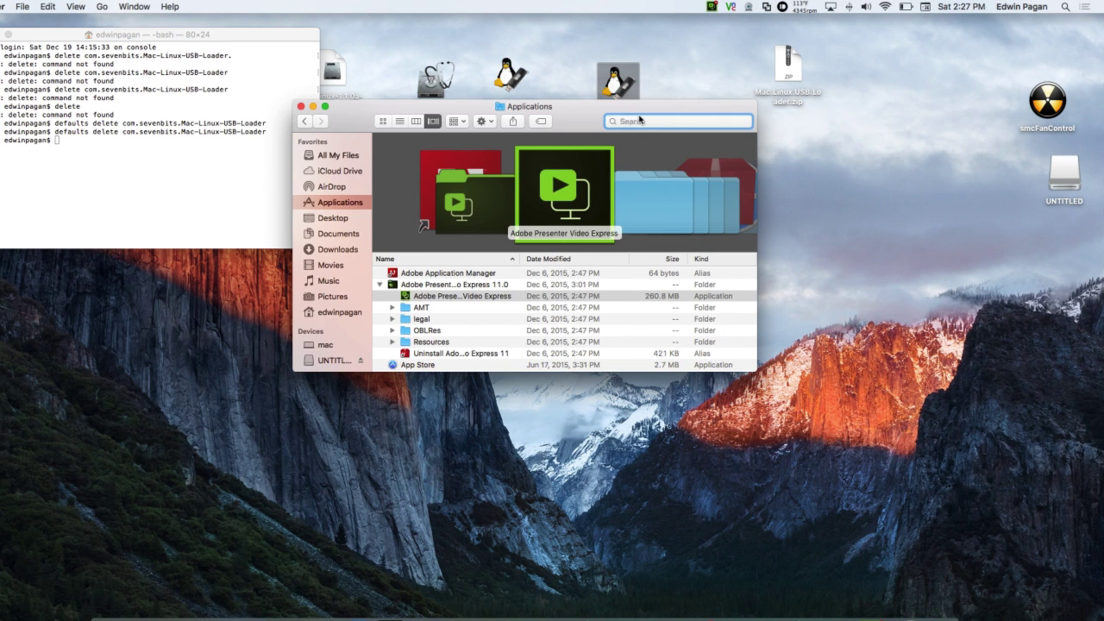
type("disk u")
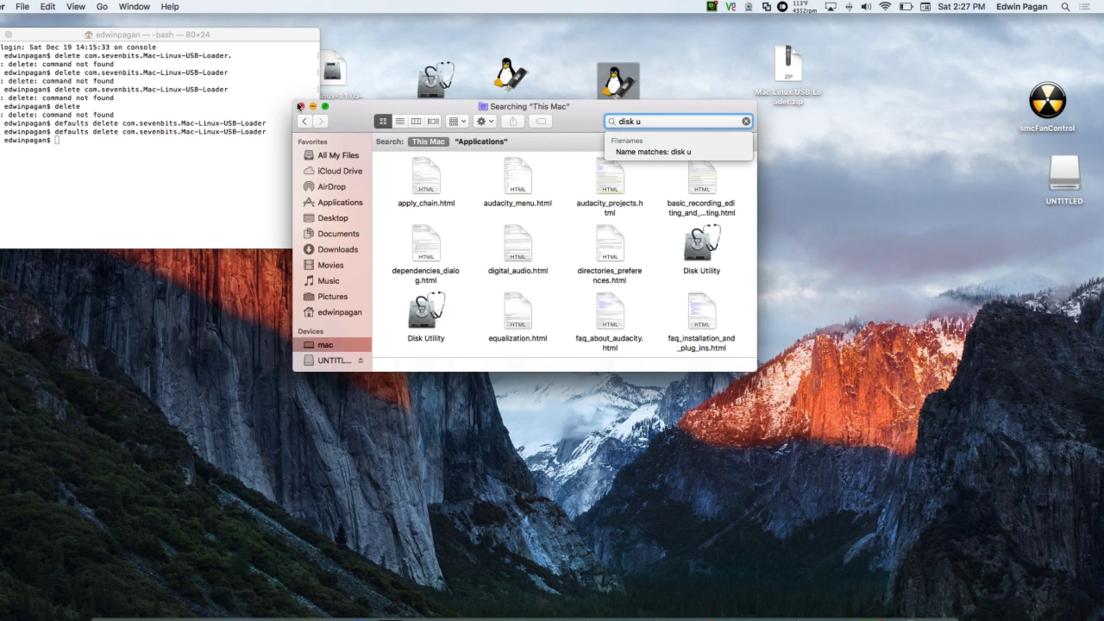
left_click(301, 106)
Erase the SanDisk Cruzer disk with Format MS-DOS (FAT) and Scheme Master Boot Record.
left_click(429, 90)
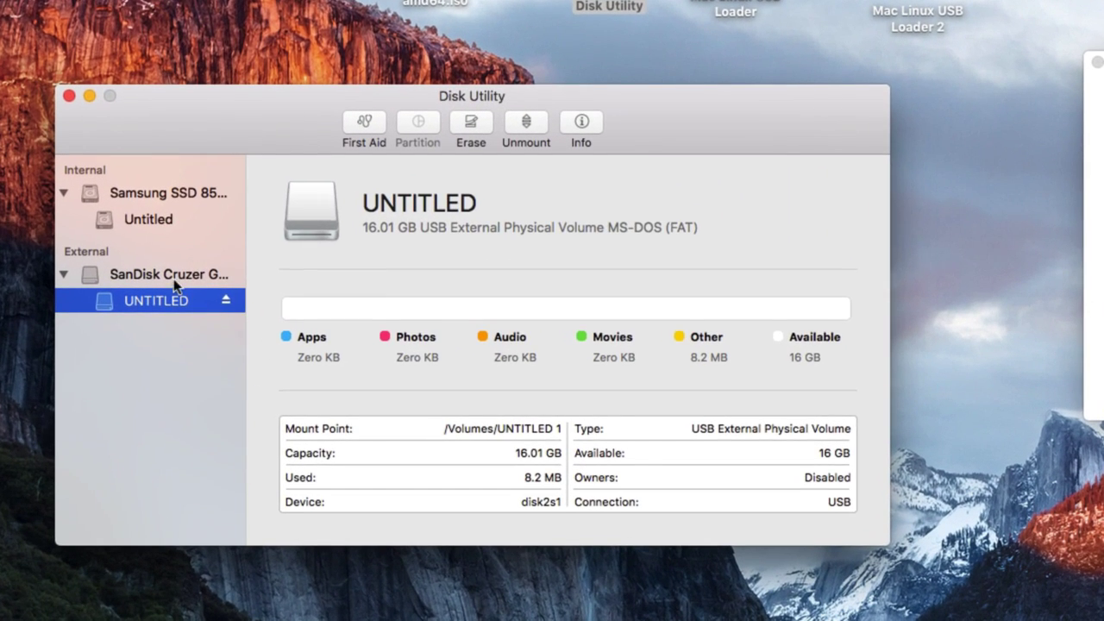
left_click(174, 281)
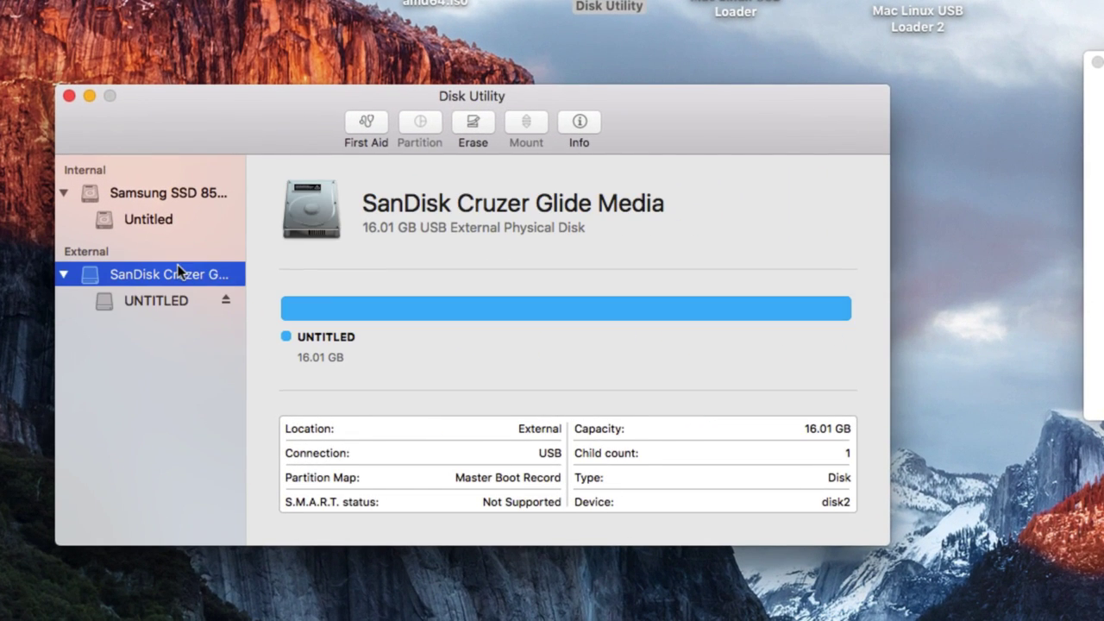
left_click(469, 115)
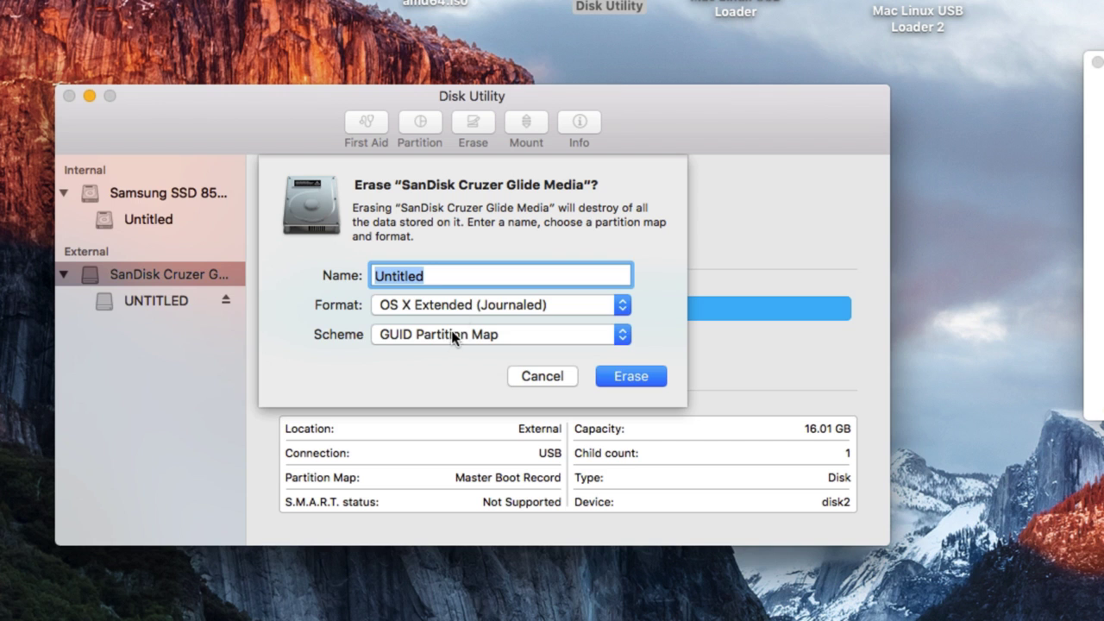
left_click(462, 297)
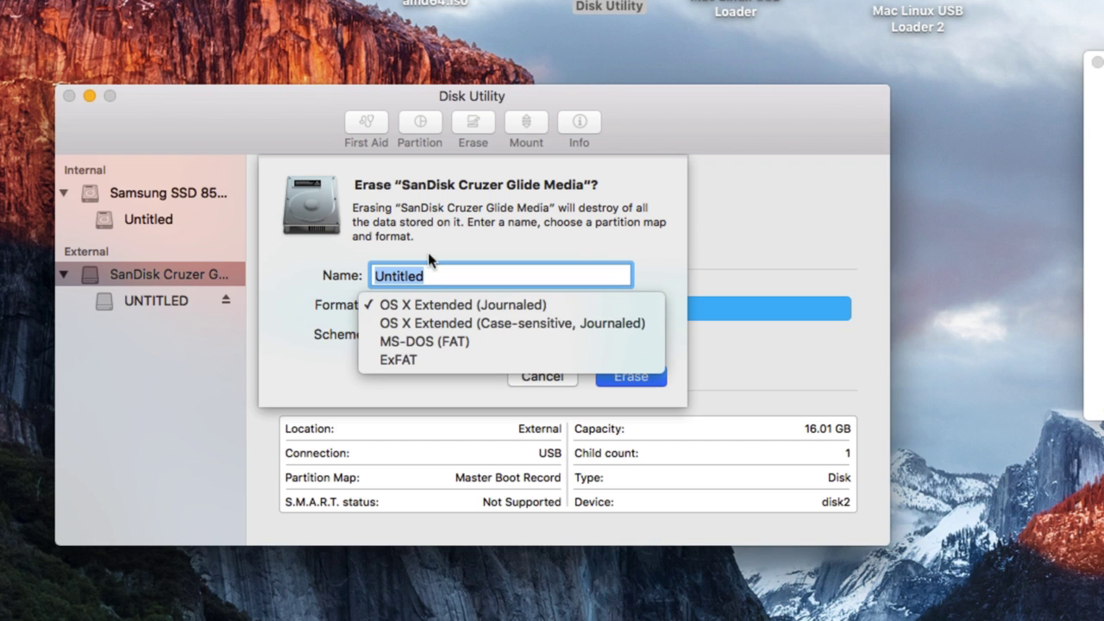
left_click(427, 341)
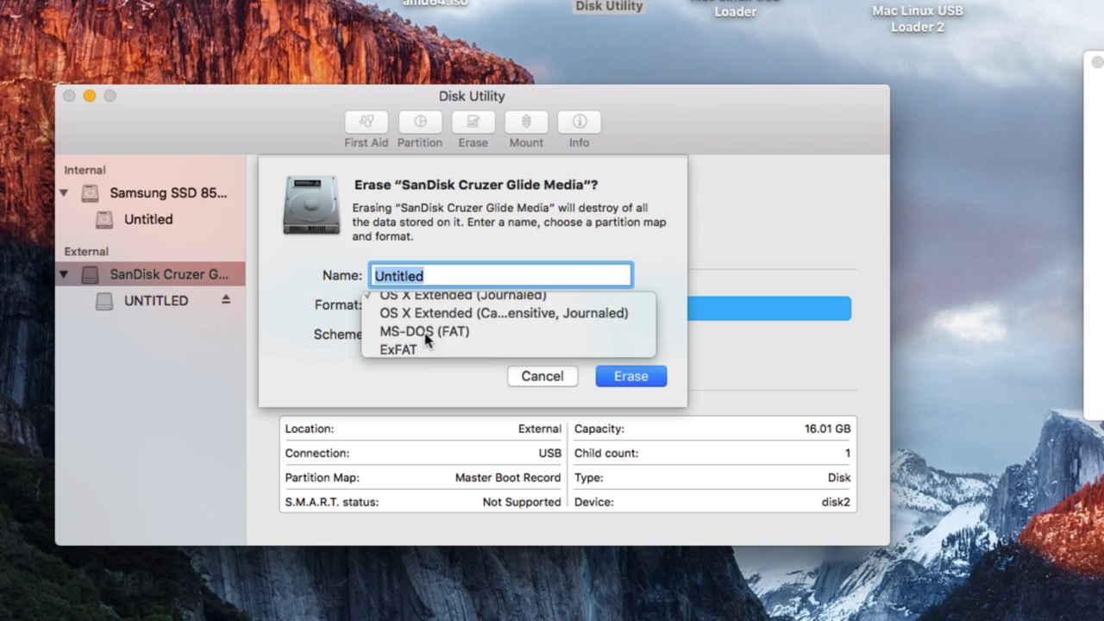
left_click(398, 334)
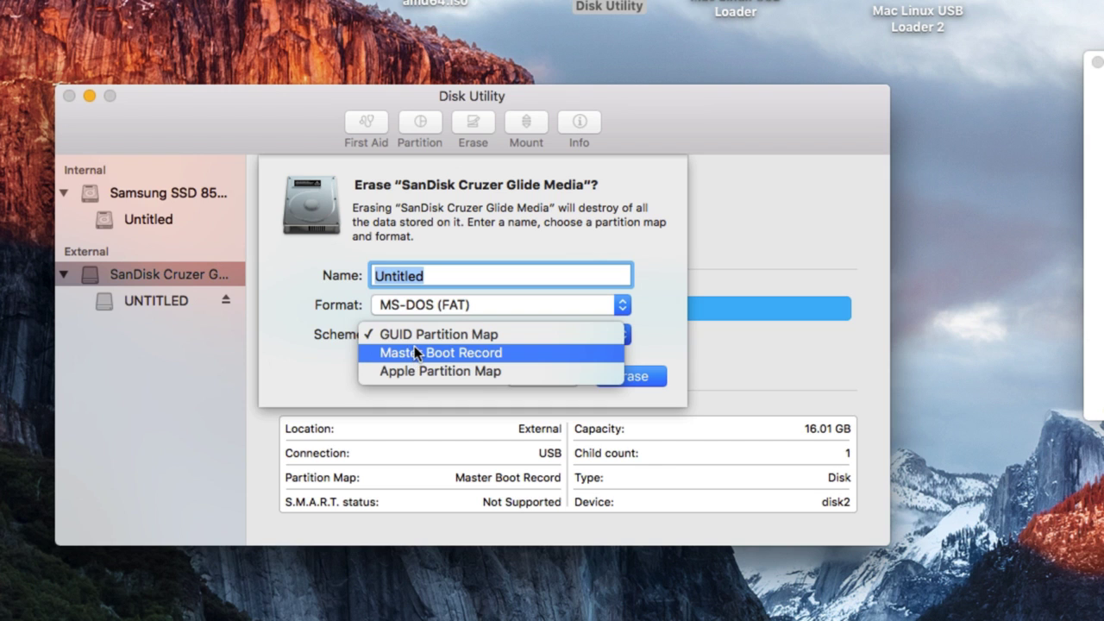
left_click(414, 346)
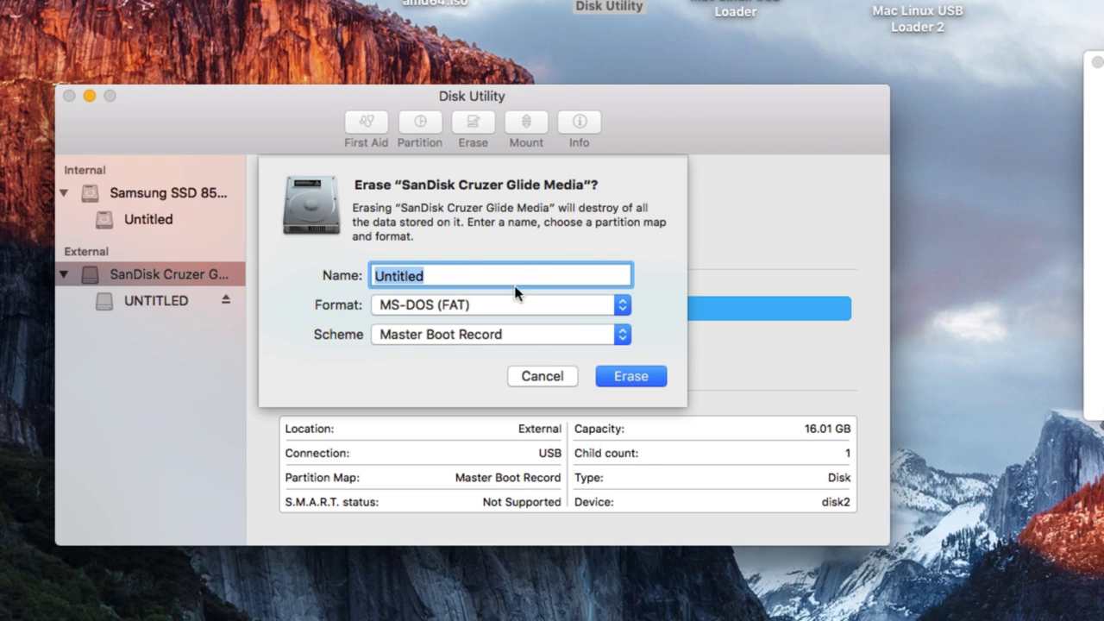
left_click(630, 371)
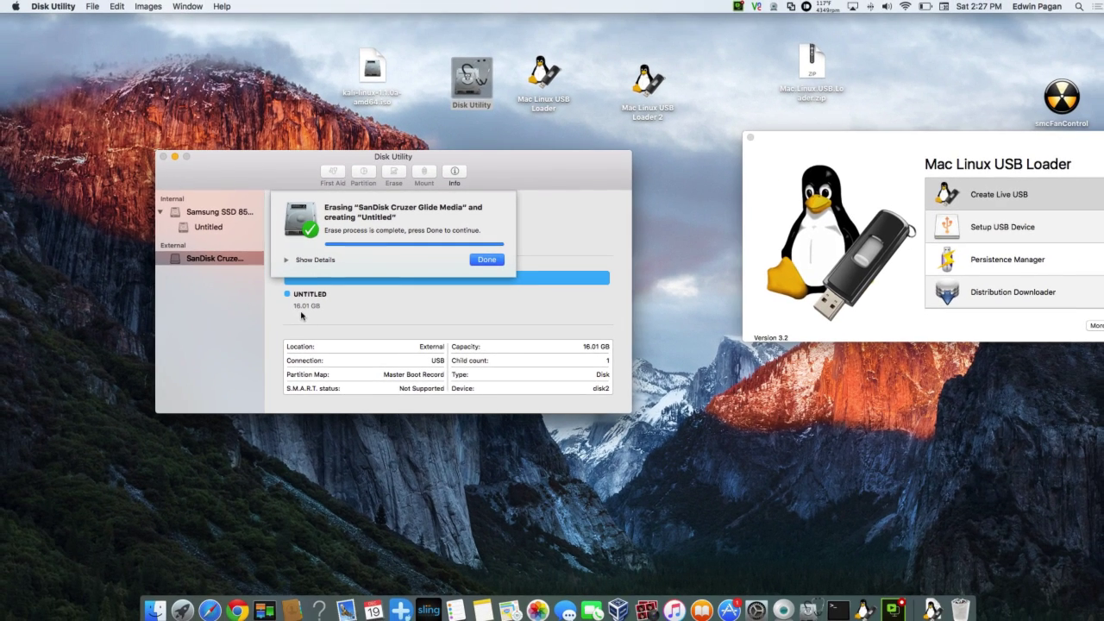
Dismiss the erase-complete message, close Disk Utility, and centre the loader window.
left_click(485, 260)
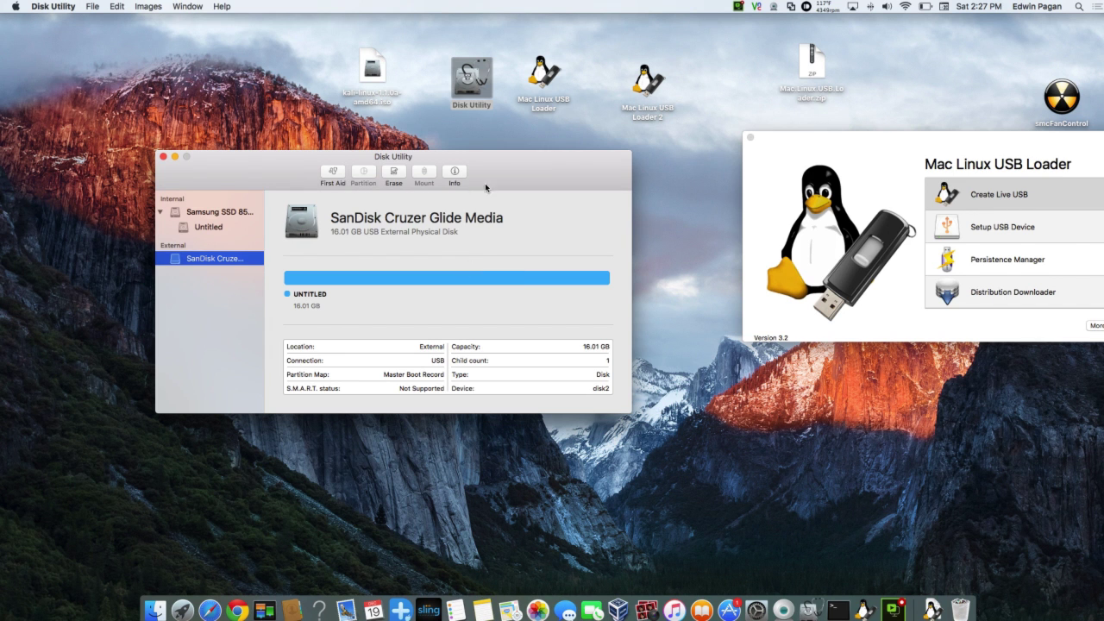
left_click(163, 158)
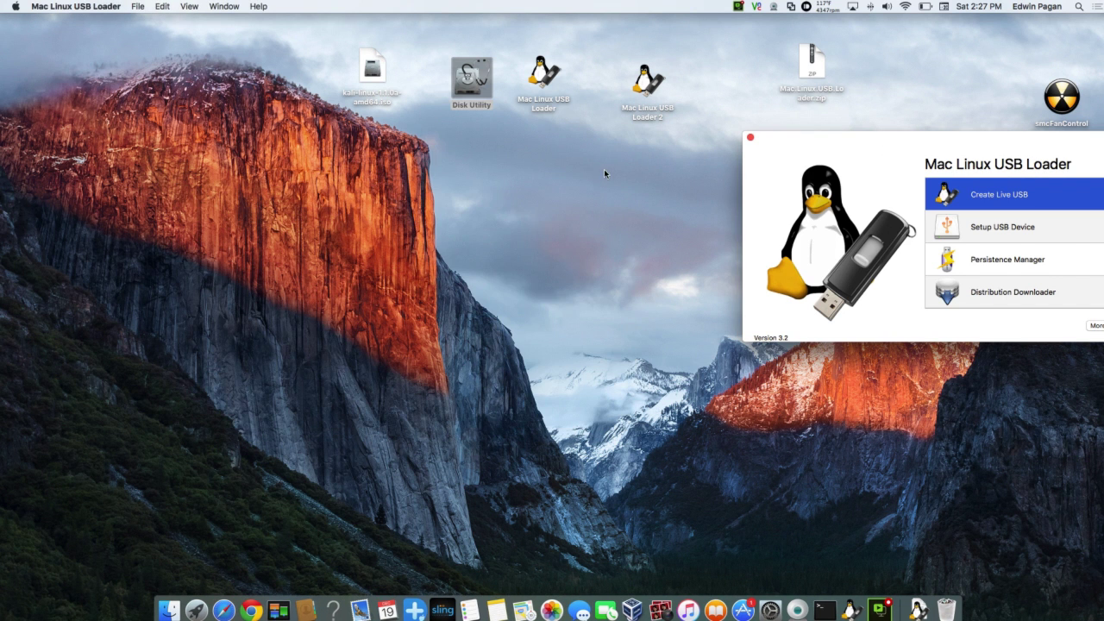
left_click_drag(997, 164, 516, 200)
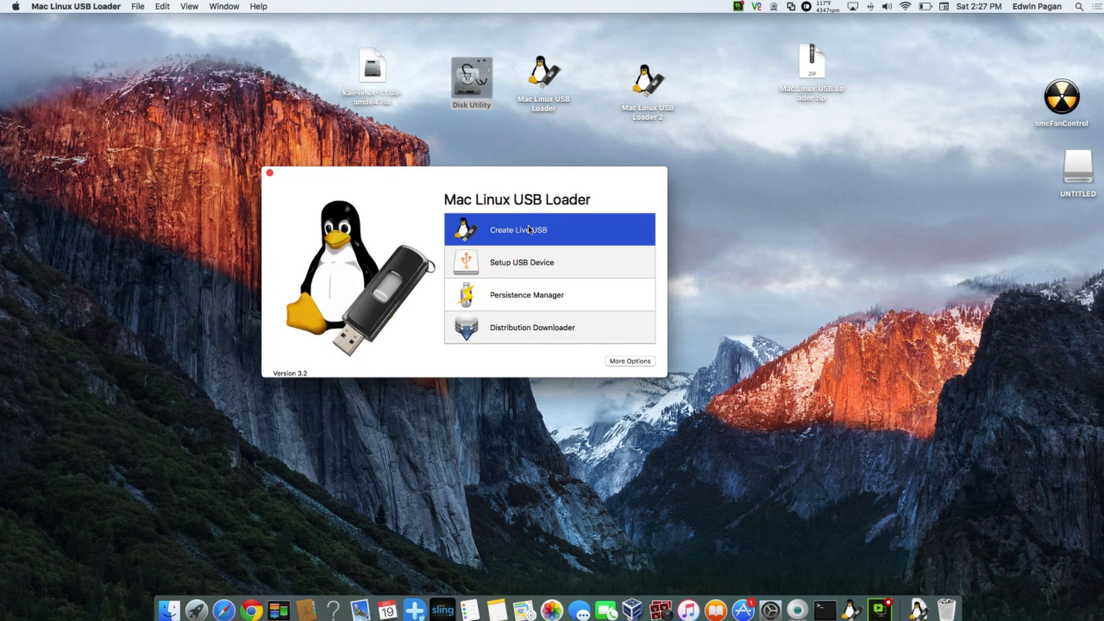
Start Create Live USB and pick kali-linux-1.1.0a-amd64.iso from the Desktop.
left_click(528, 229)
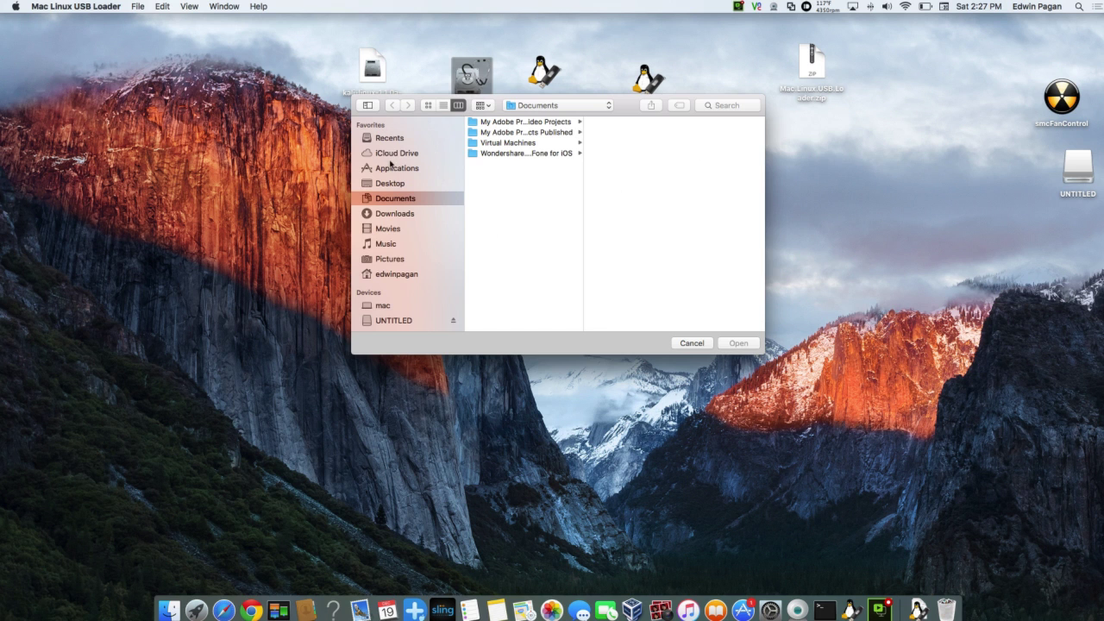
scroll(401, 185, "down", 1)
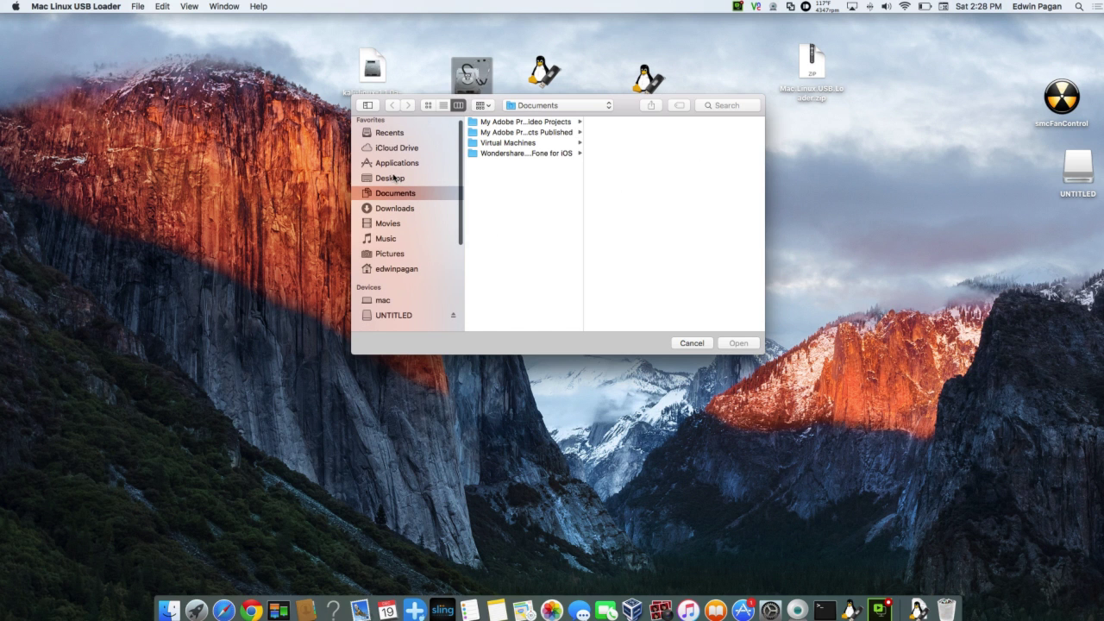
left_click(393, 178)
left_click(539, 134)
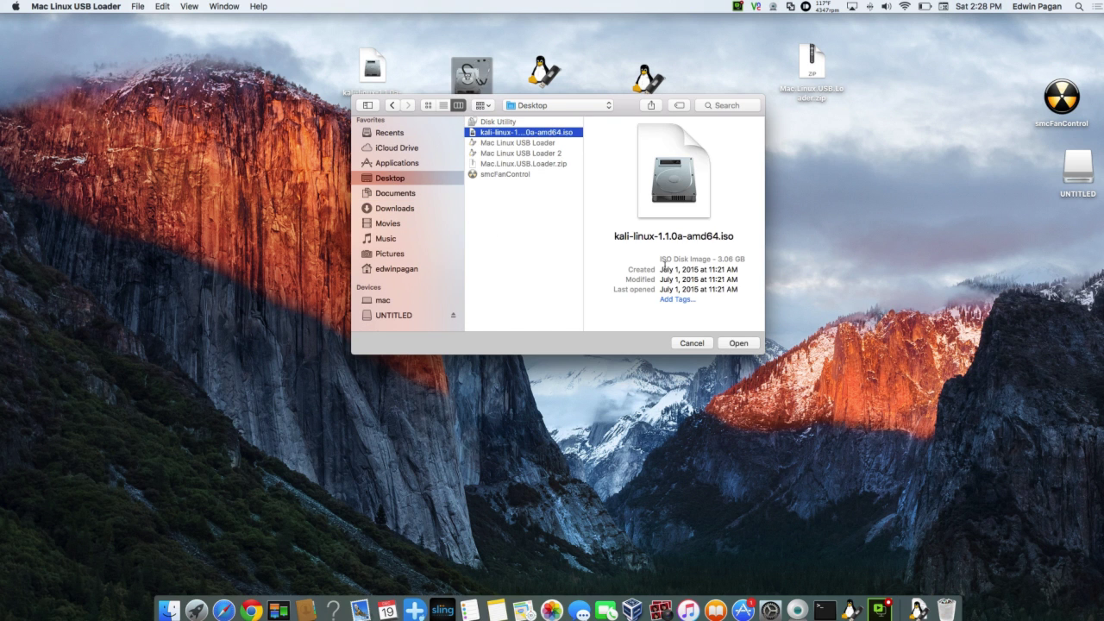
Open the Kali ISO, choose UNTITLED 1 as destination, and begin installation.
left_click(739, 343)
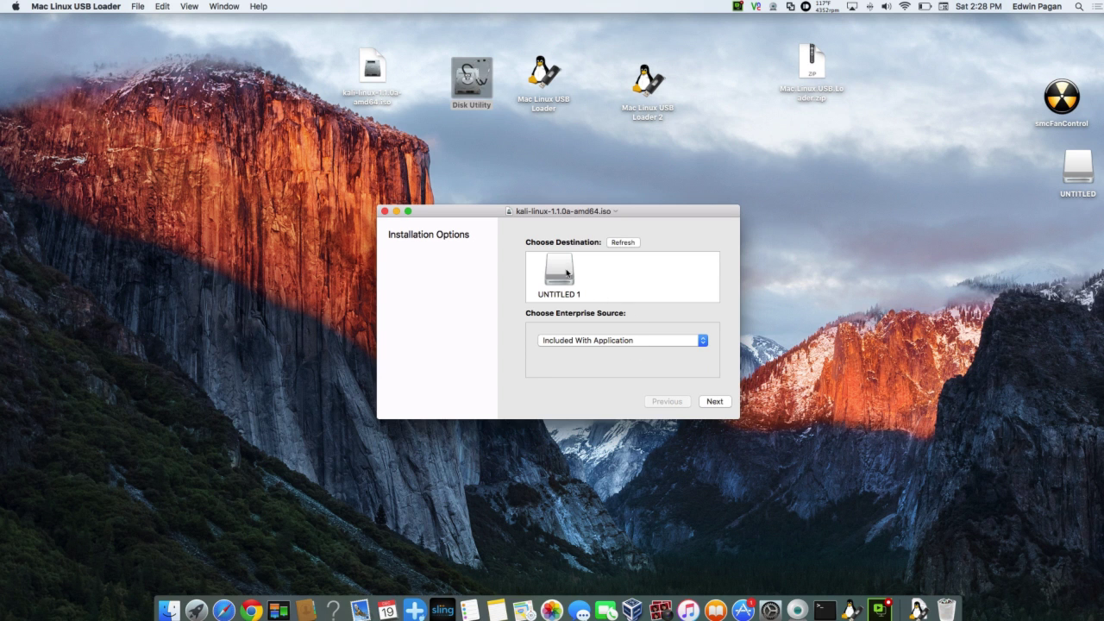
left_click(556, 270)
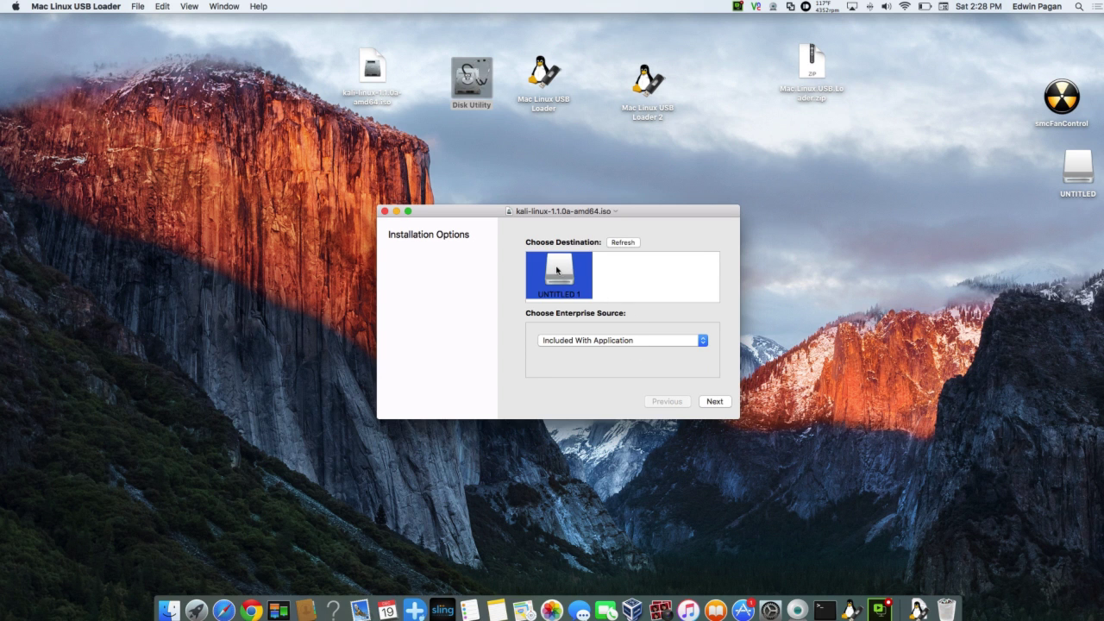
left_click(714, 401)
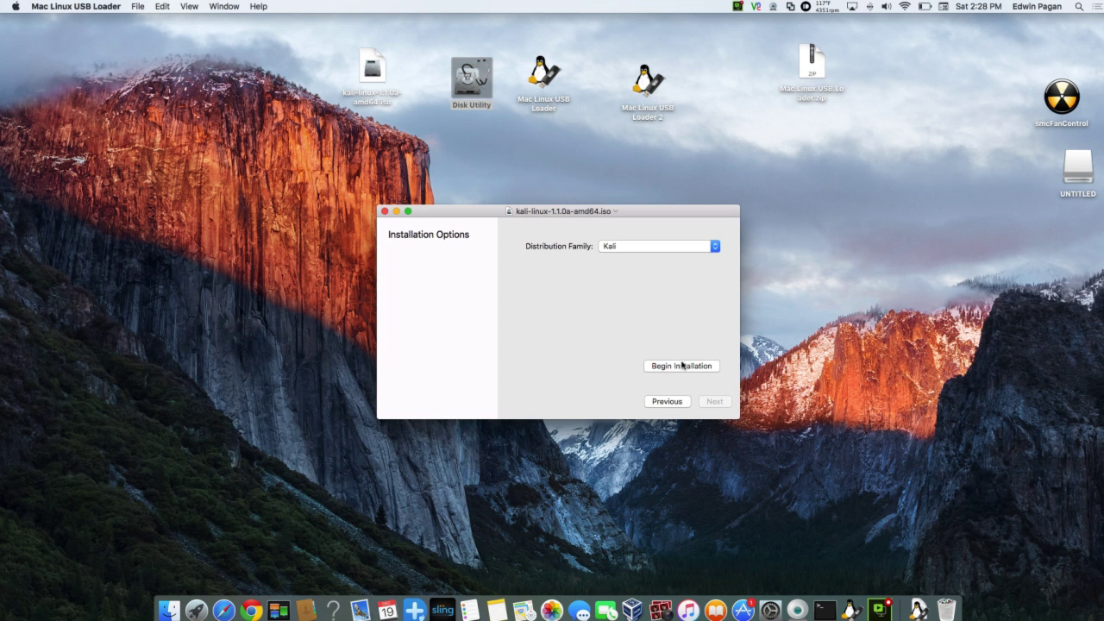
left_click(682, 366)
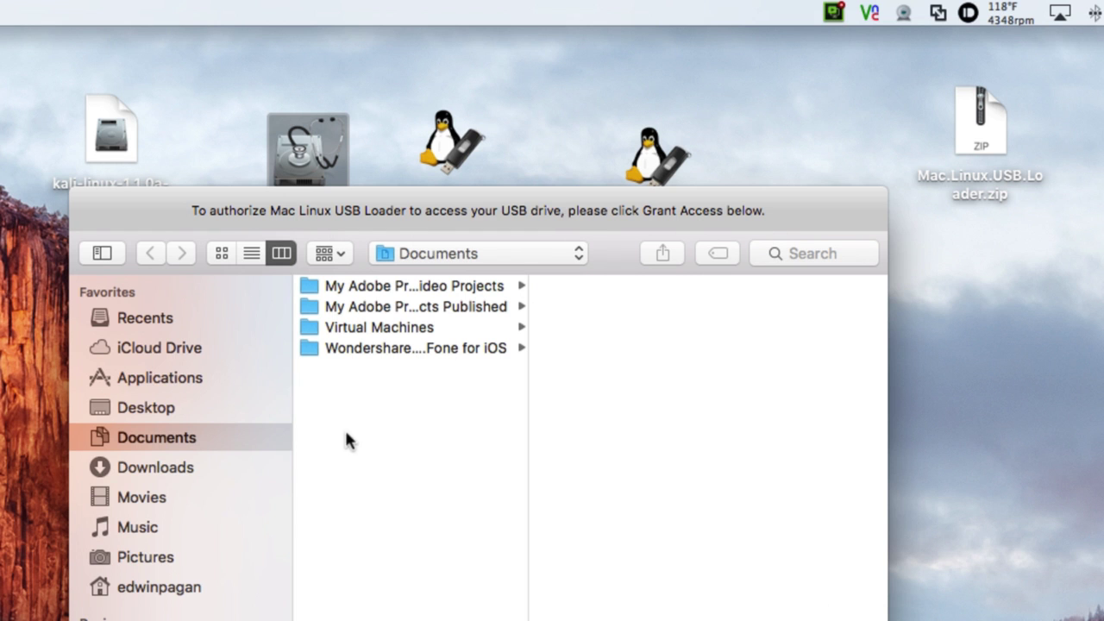
Grant the loader access to the UNTITLED USB drive.
scroll(203, 518, "down", 3)
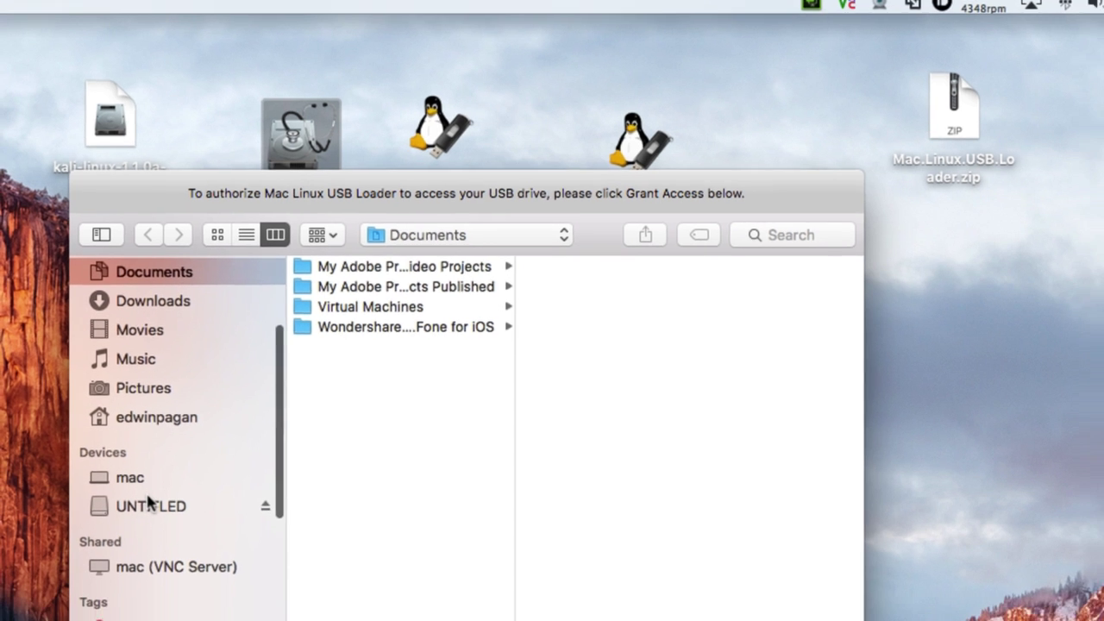
left_click(149, 505)
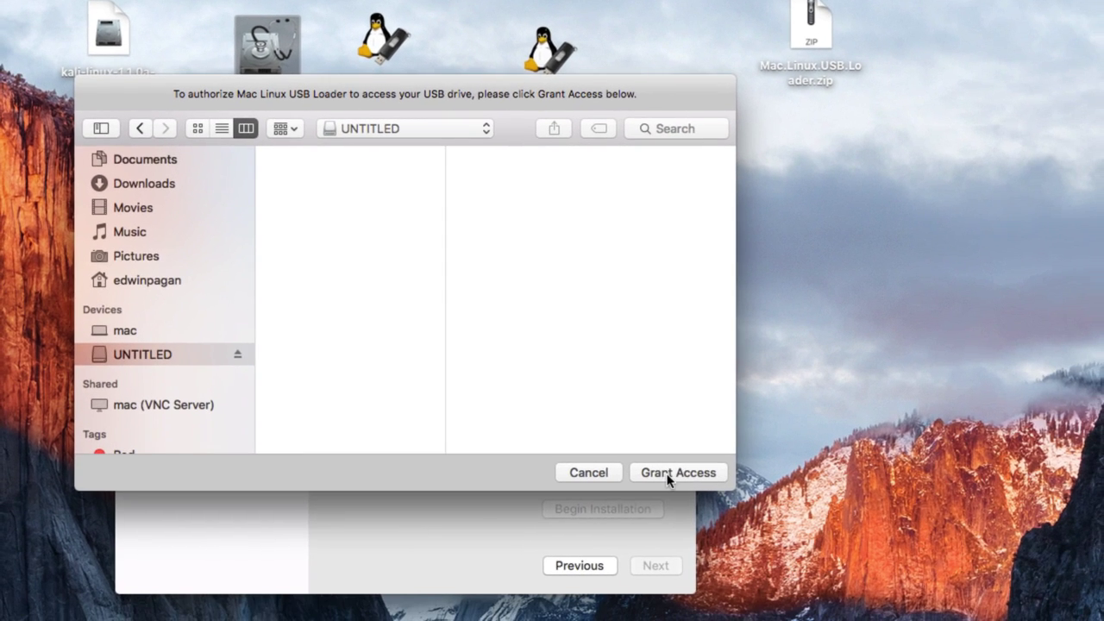
left_click(671, 473)
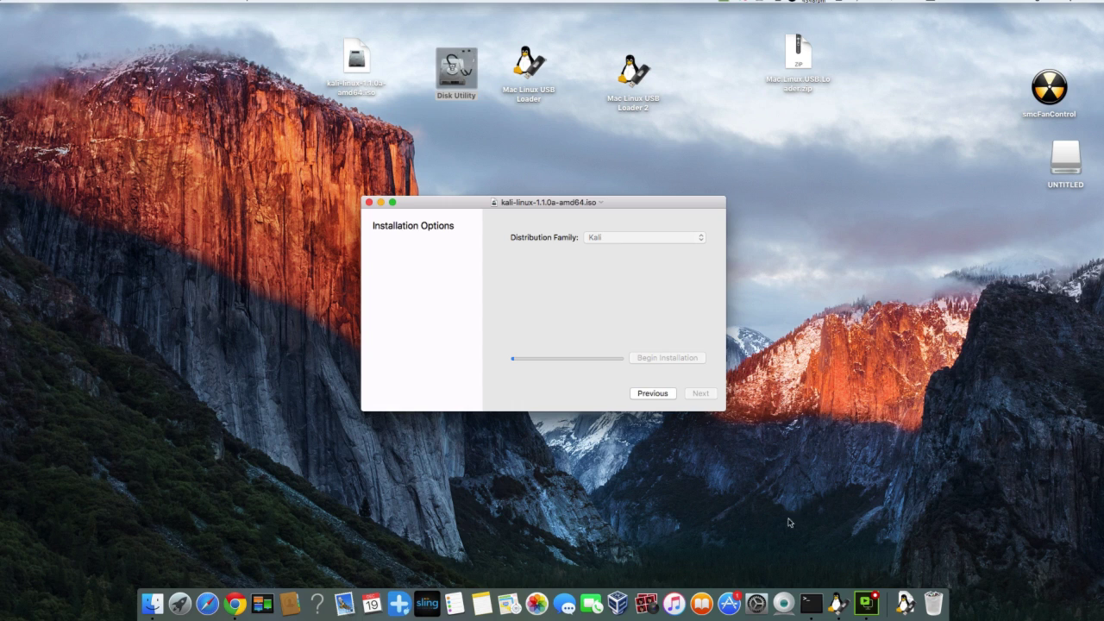
Open Terminal from the Dock while the Kali installation progress bar advances.
left_click(810, 604)
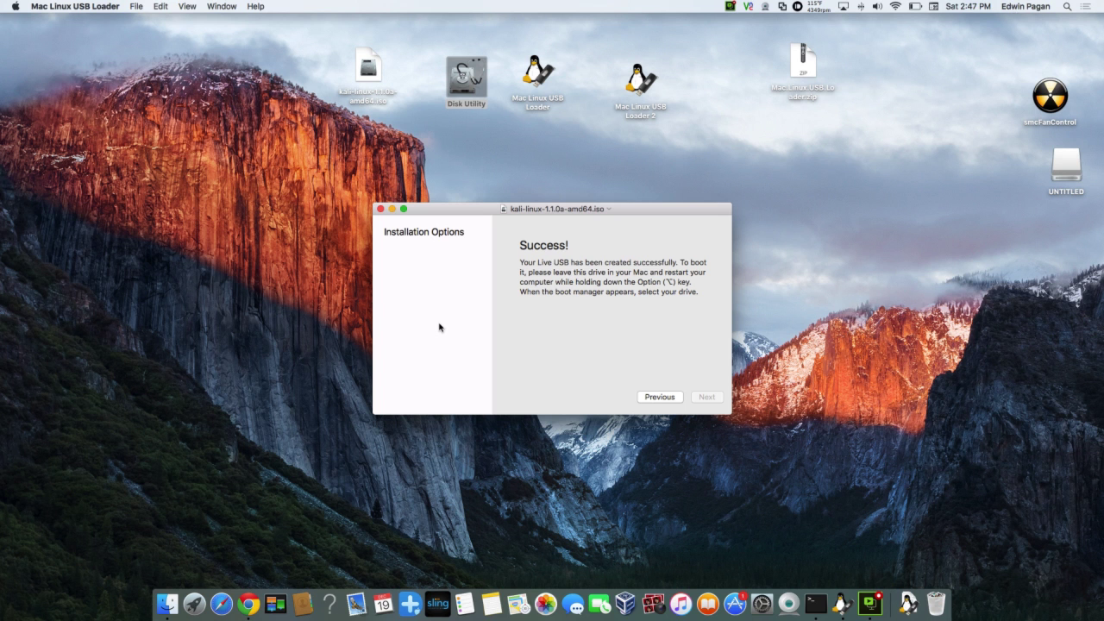
Once the Success! message appears, return to Chrome from the Dock.
left_click(249, 605)
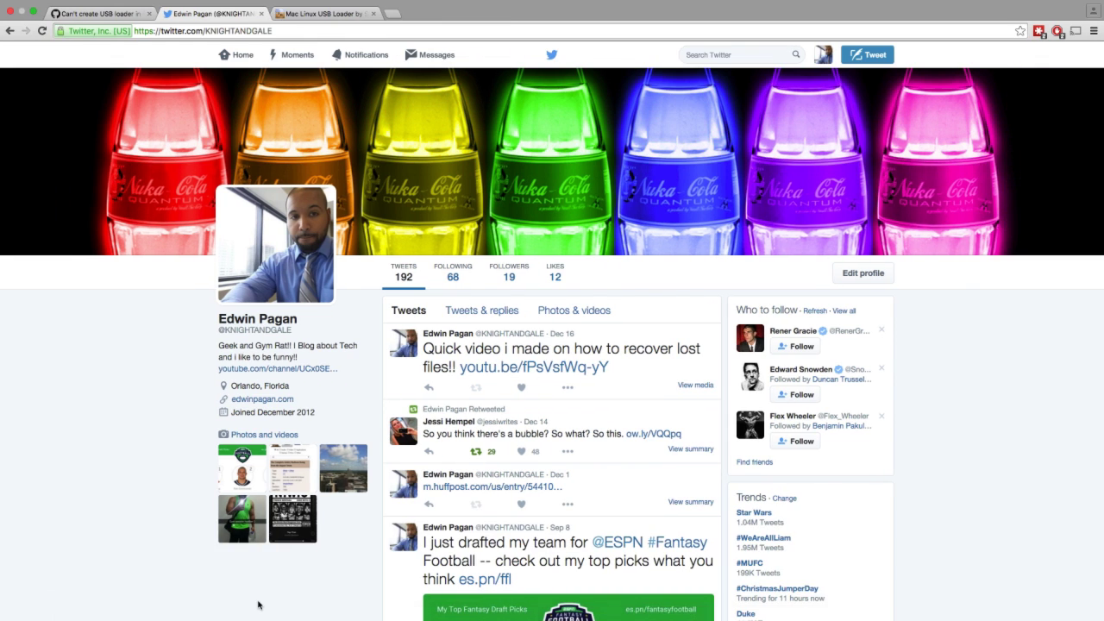